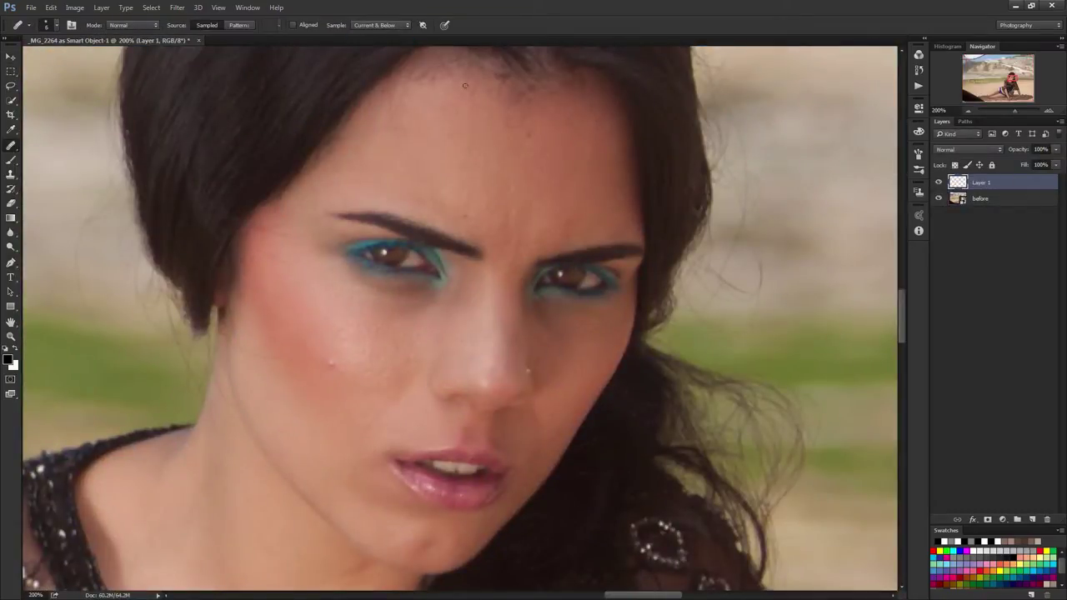
# Toggle the healing layer to compare before and after, then scroll across the face
pyautogui.click(939, 183)
pyautogui.scroll(-3, 582, 260)
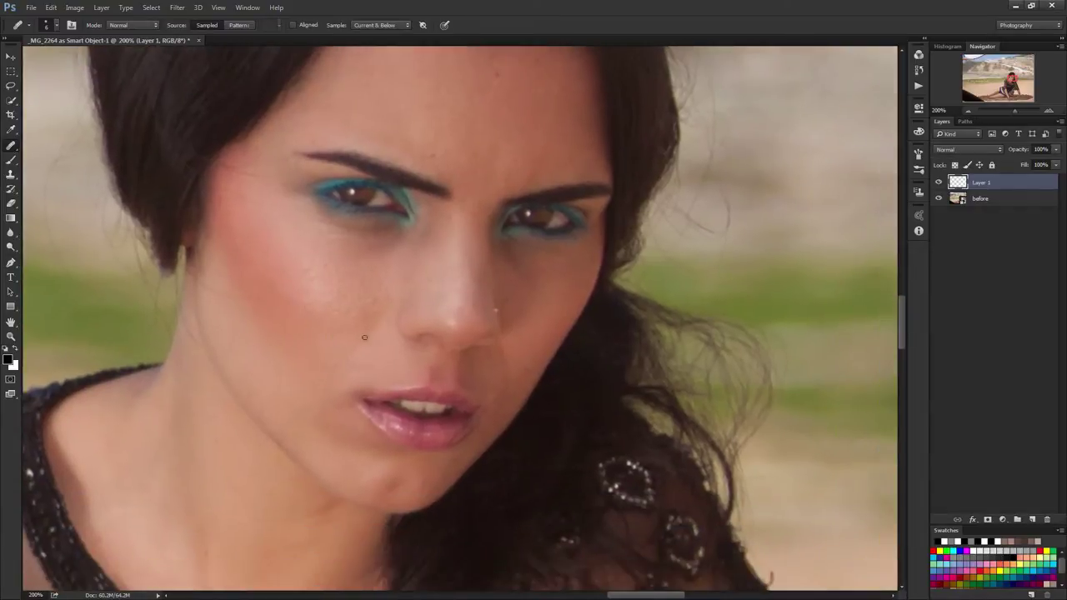
pyautogui.scroll(-5, 498, 400)
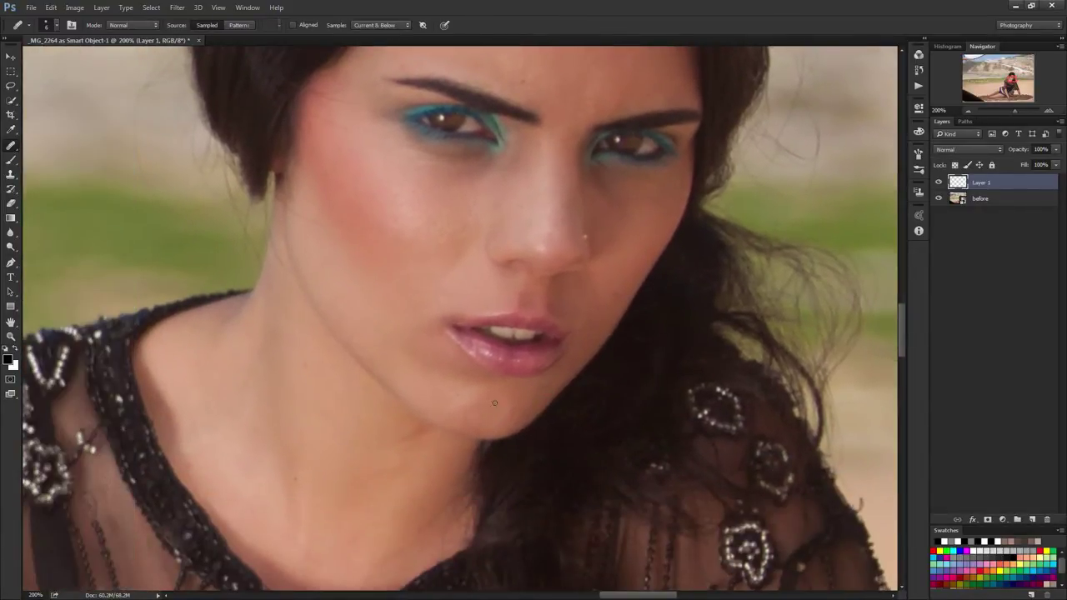
pyautogui.hscroll(-5, 553, 313)
pyautogui.scroll(-2, 552, 313)
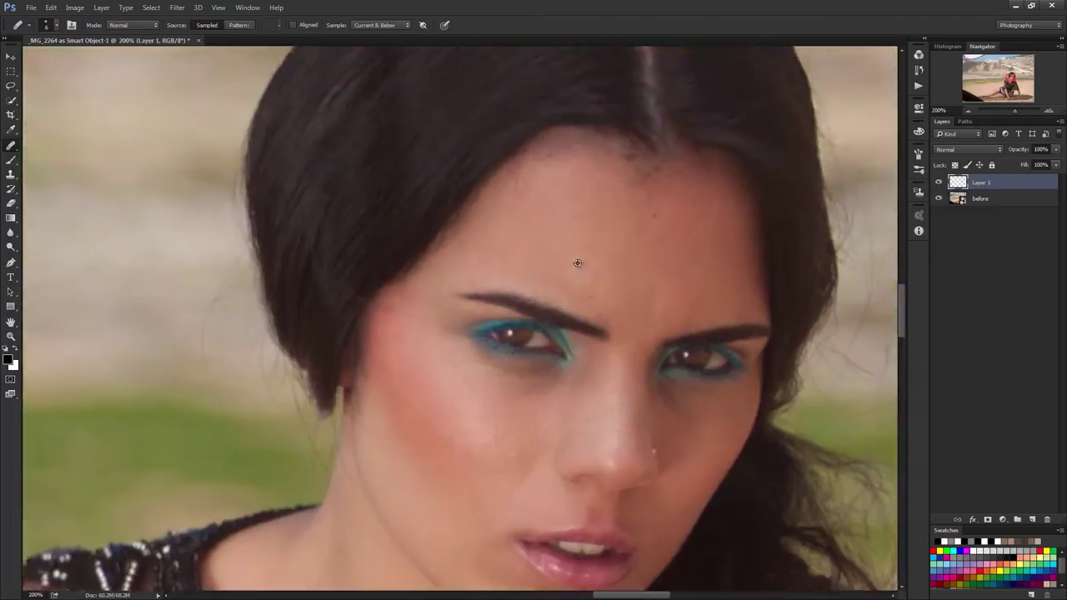
pyautogui.scroll(-2, 553, 312)
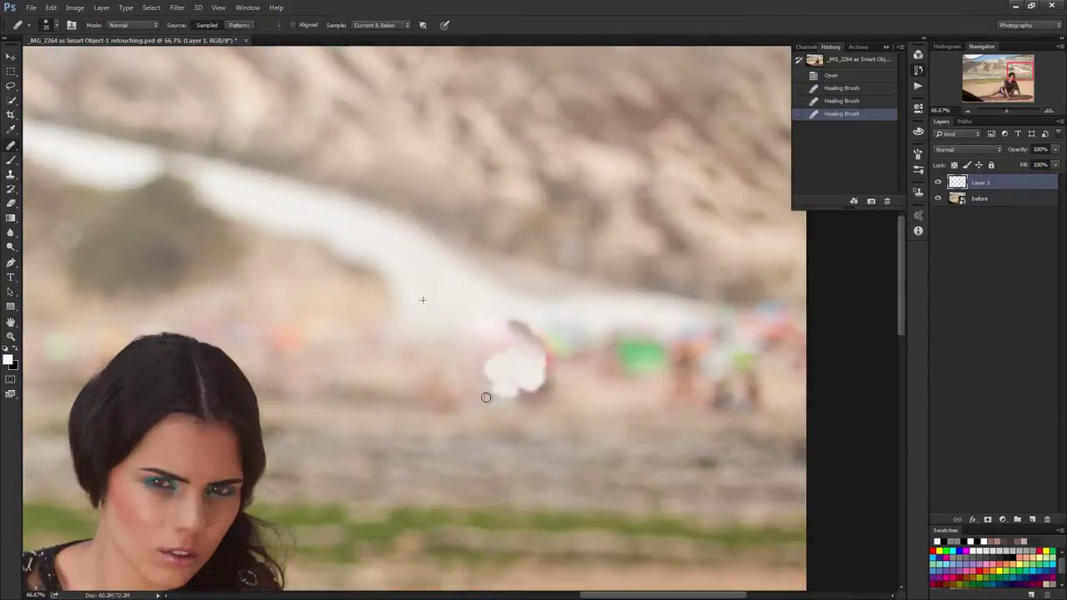
# Restore the undone background clone strokes and zoom out to the whole photo
pyautogui.hscroll(3, 504, 341)
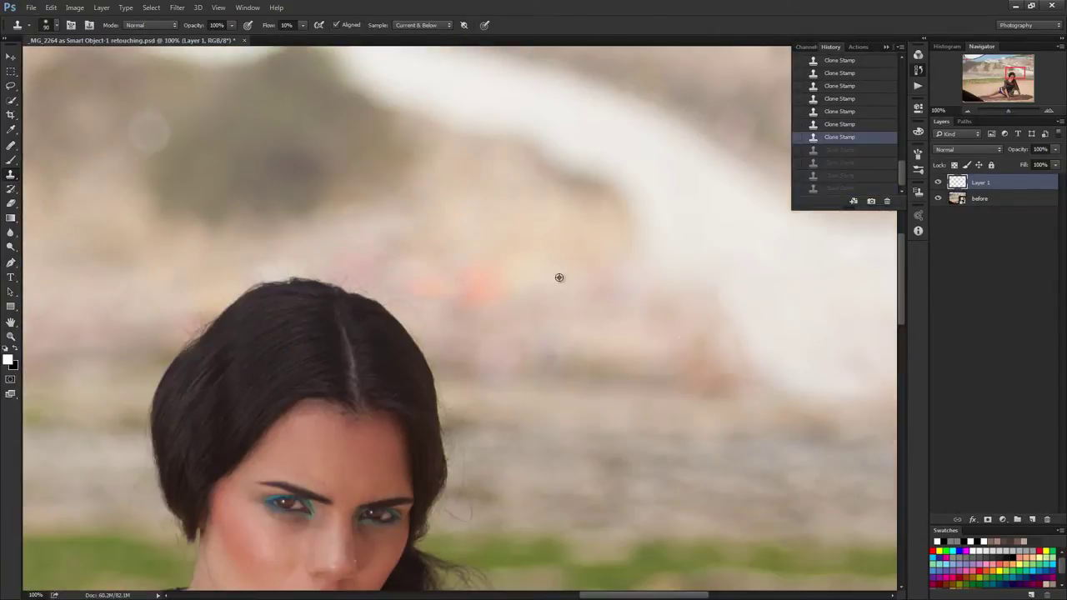
pyautogui.hotkey('ctrl', 'shift', 'z')
pyautogui.hotkey('ctrl', 'shift', 'z')
pyautogui.hotkey('ctrl', 'shift', 'z')
pyautogui.hotkey('ctrl', '-')
pyautogui.hotkey('ctrl', '-')
pyautogui.hotkey('ctrl', '-')
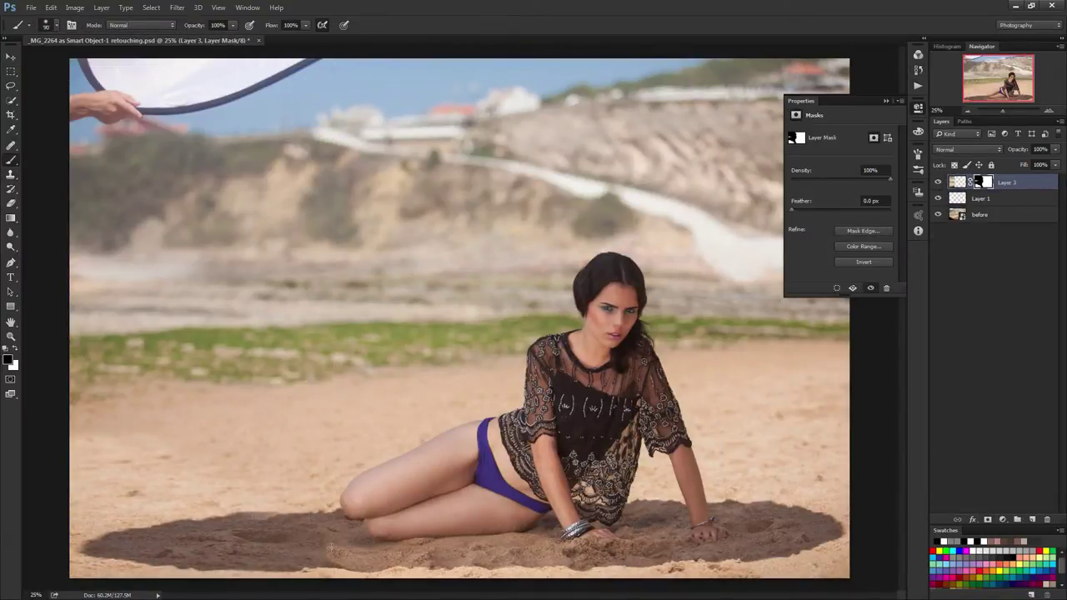
# Set white as the mask paint colour and zoom out to the whole image
pyautogui.press('x')
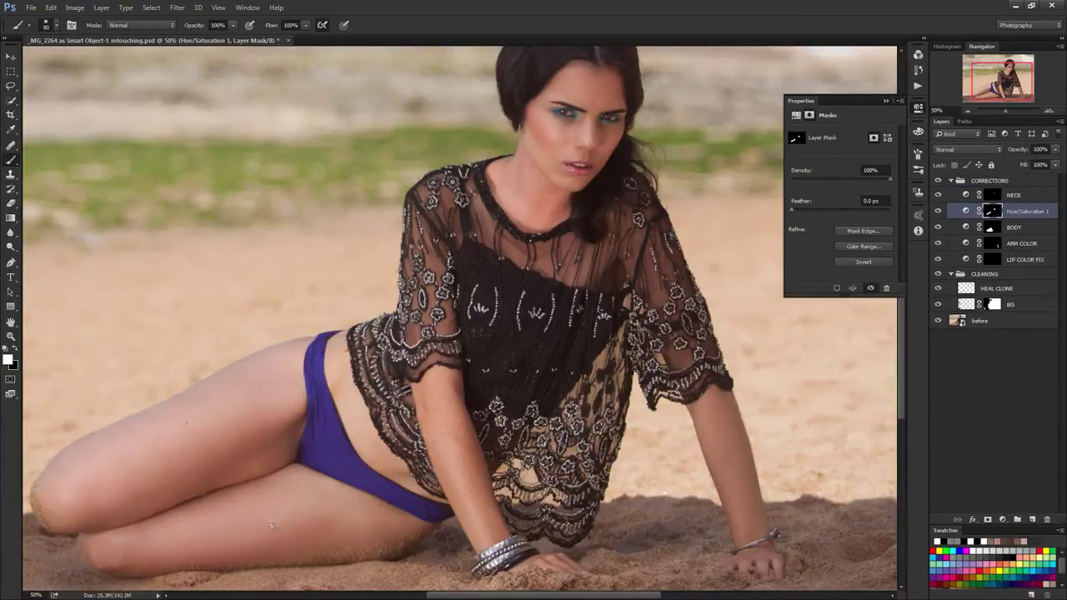
pyautogui.hotkey('ctrl', '-')
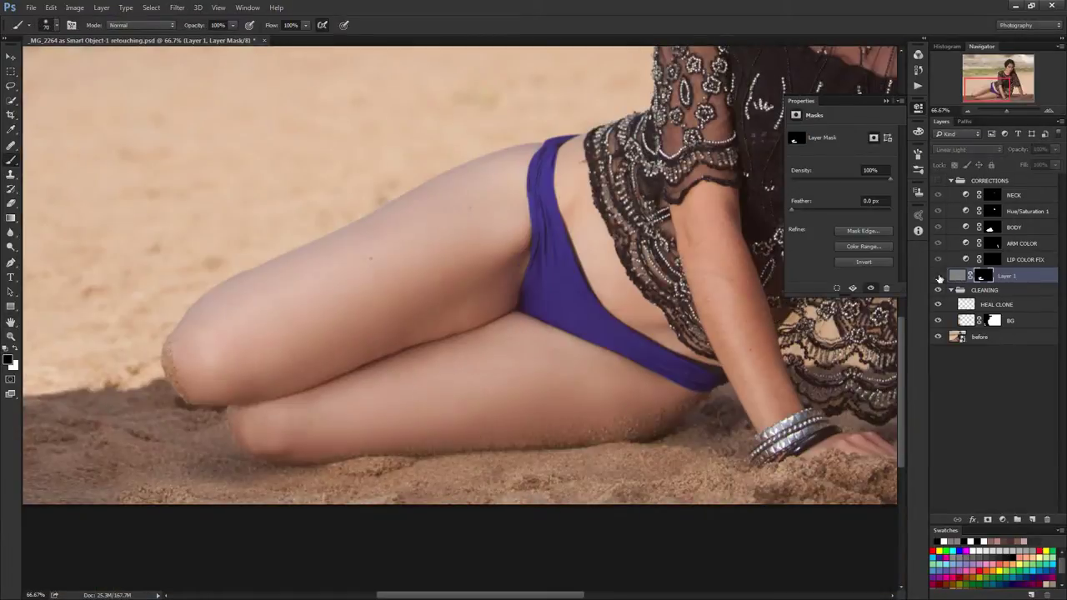
# Make the new smoothing layer visible and fit the whole photo on screen
pyautogui.click(938, 276)
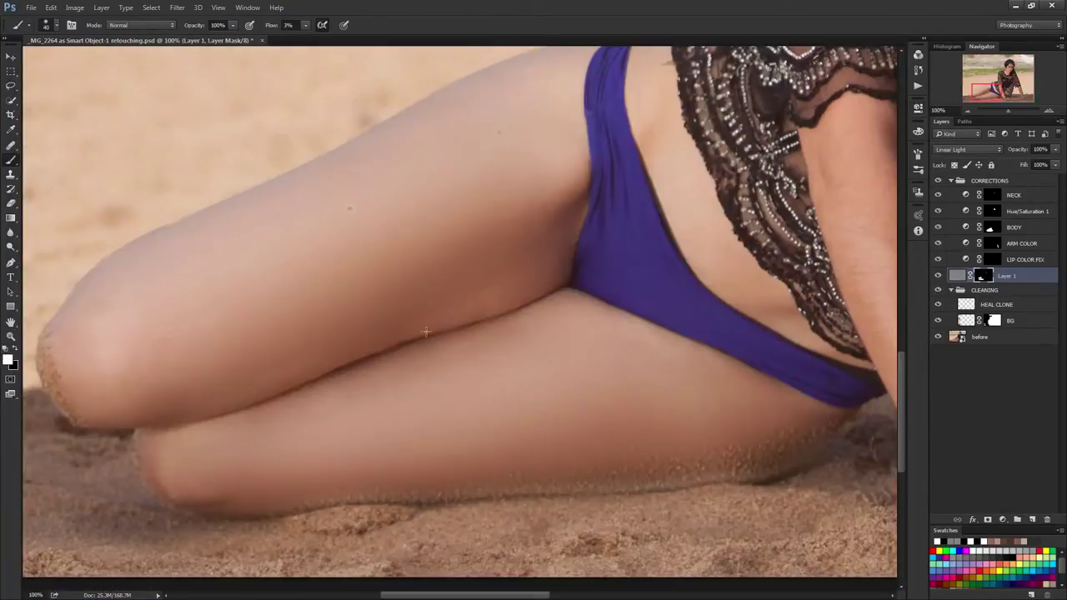
pyautogui.hotkey('ctrl', '0')
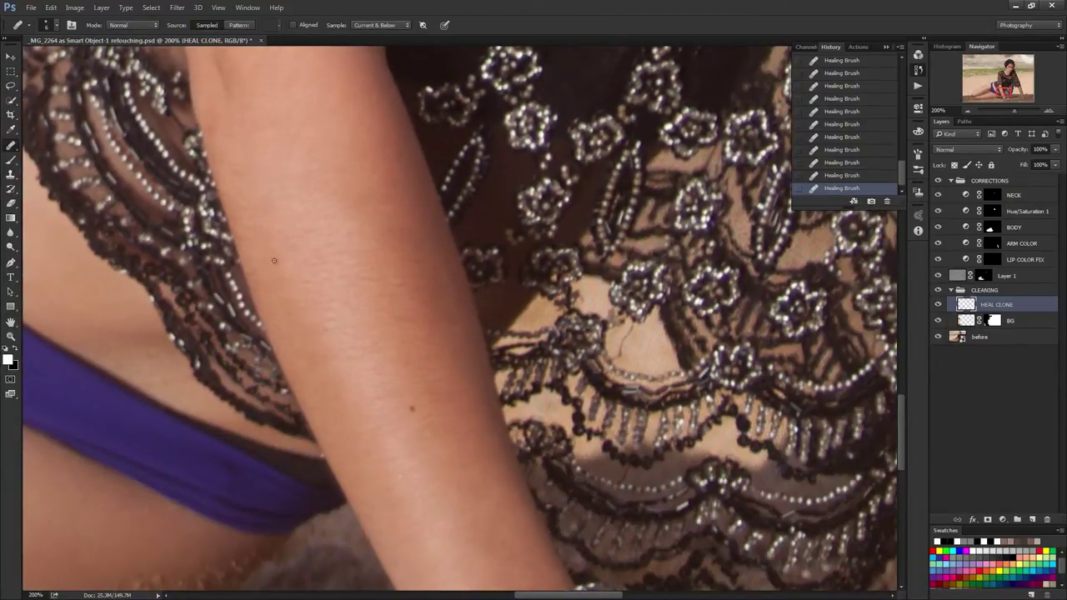
# Scroll down to the forearm and paint a healing stroke over its spots
pyautogui.scroll(-1, 375, 384)
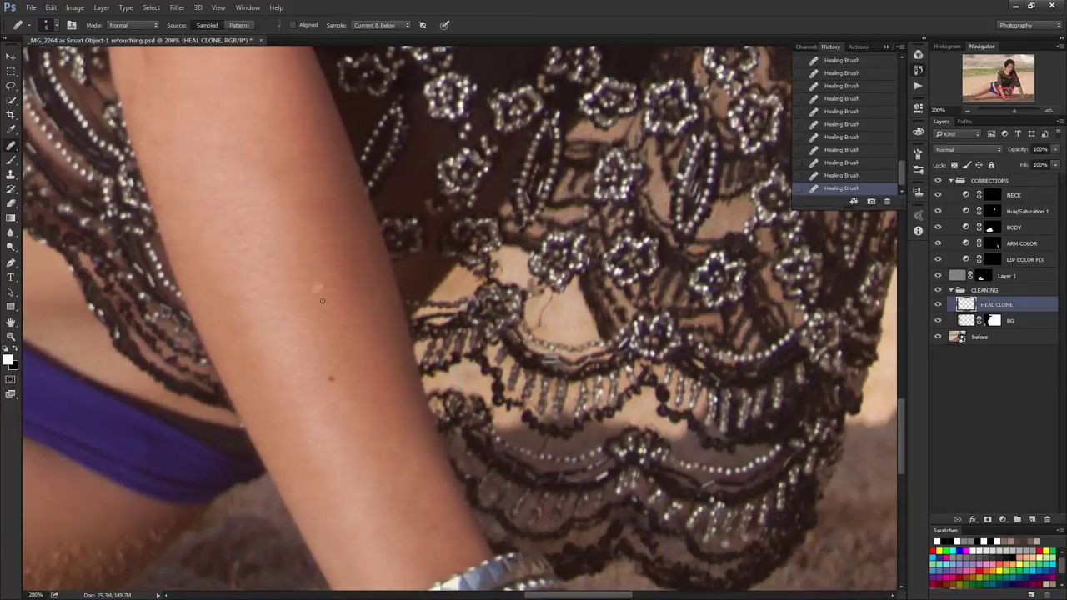
pyautogui.scroll(-2, 376, 490)
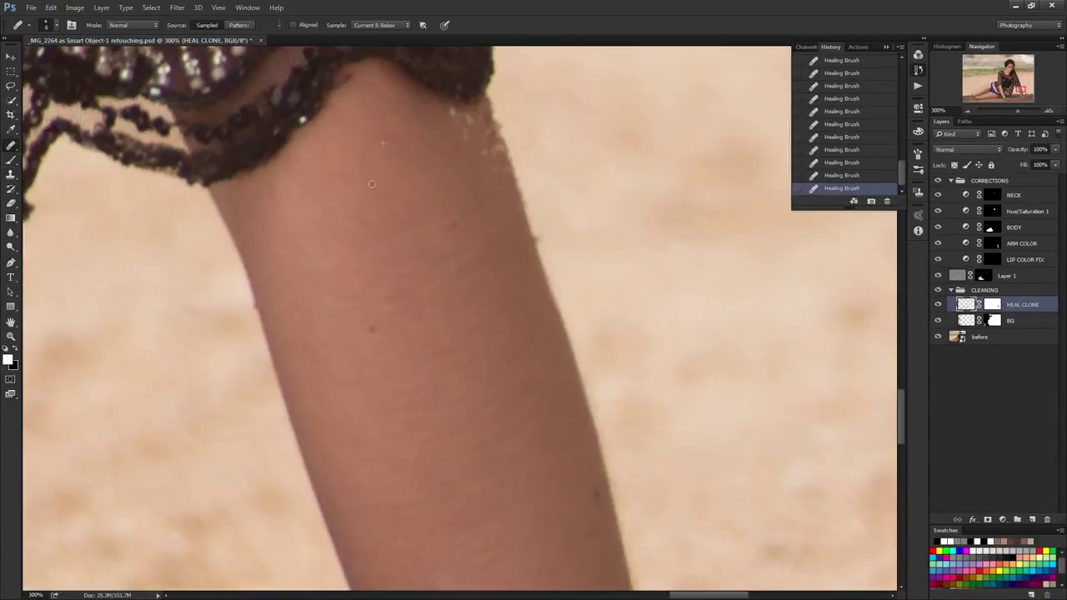
pyautogui.scroll(-1, 373, 183)
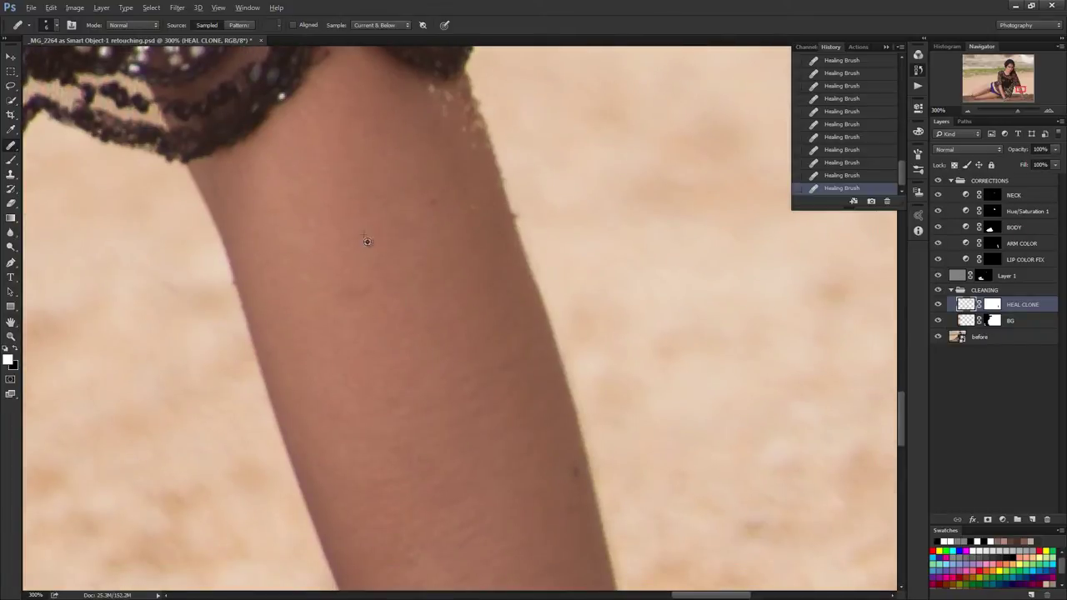
pyautogui.moveTo(432, 457); pyautogui.dragTo(359, 325)
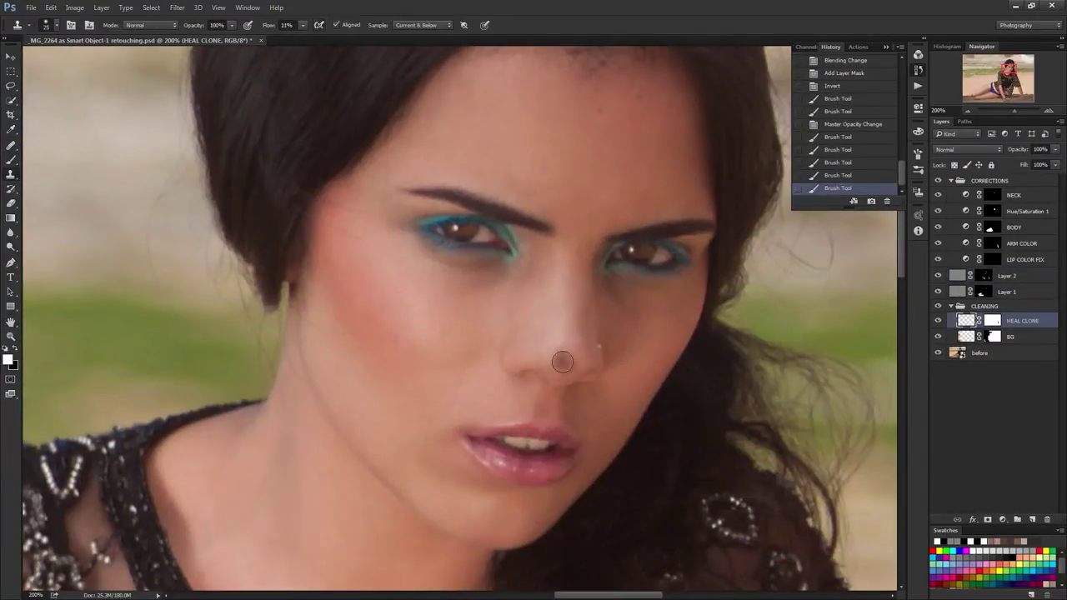
# Pick the Healing Brush and apply it to a spot on the face
pyautogui.press('j')
pyautogui.click(575, 340)
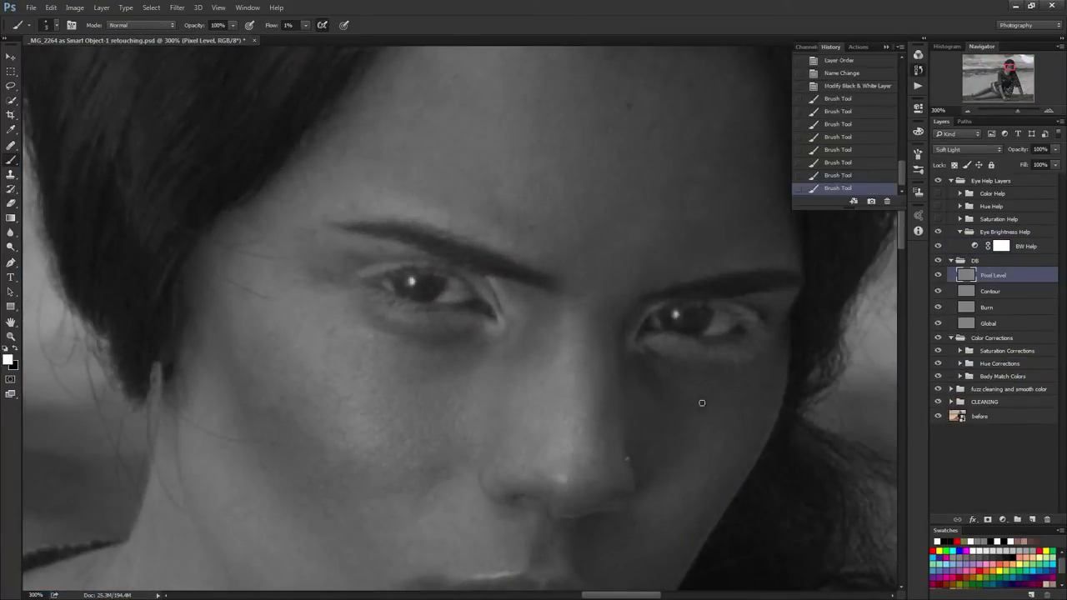
# Zoom in on the brow and eyes, set white paint, and undo the last two brush strokes
pyautogui.hotkey('ctrl', '-')
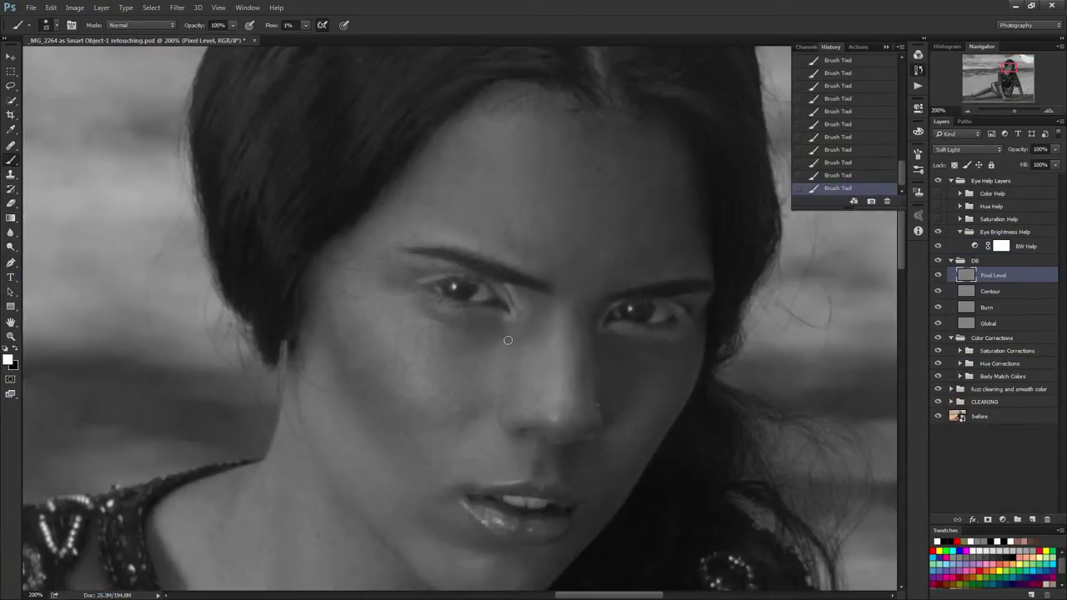
pyautogui.hotkey('ctrl', '+')
pyautogui.scroll(5, 485, 347)
pyautogui.press('x')
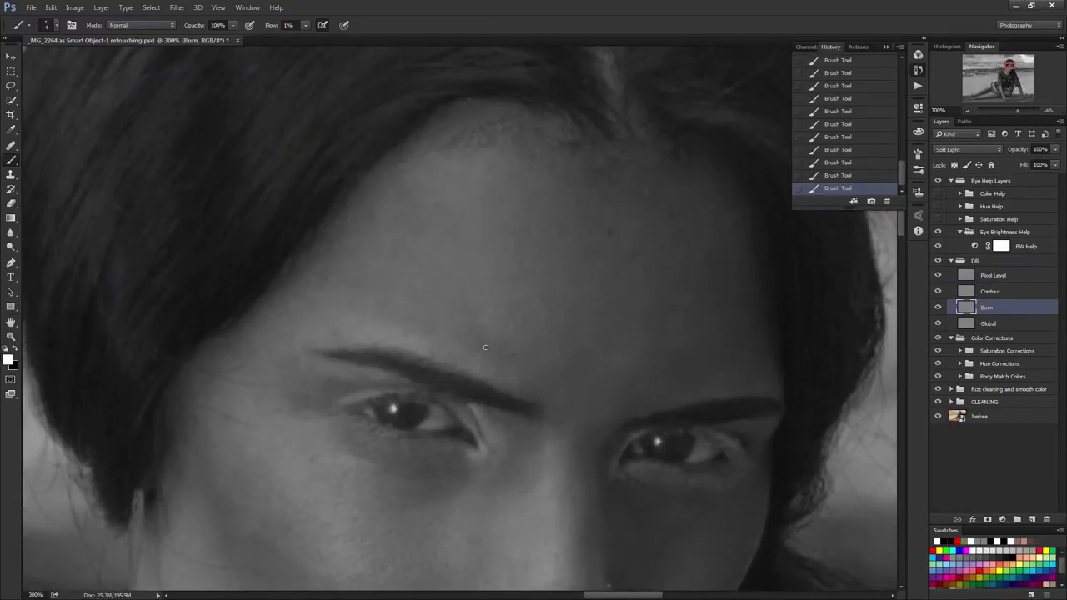
pyautogui.scroll(-5, 659, 263)
pyautogui.scroll(-4, 617, 308)
pyautogui.scroll(10, 573, 359)
pyautogui.hotkey('ctrl', 'alt', 'z')
pyautogui.hotkey('ctrl', 'alt', 'z')
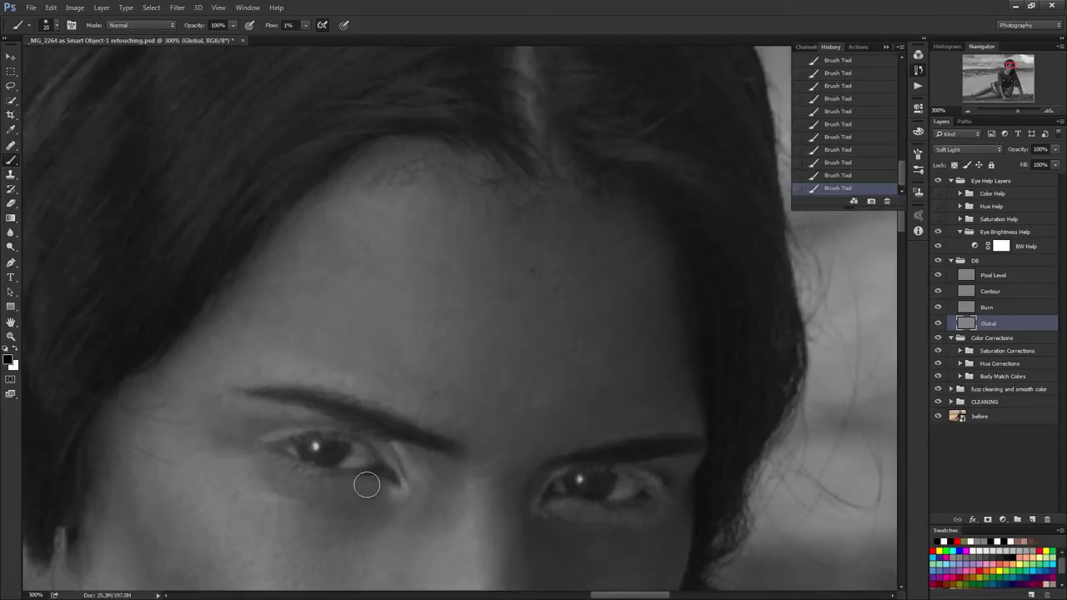
# Move the Global layer above Contour and Burn with white as the paint colour
pyautogui.scroll(-4, 367, 484)
pyautogui.press('x')
pyautogui.hotkey('ctrl', ']')
pyautogui.hotkey('ctrl', ']')
pyautogui.scroll(3, 434, 307)
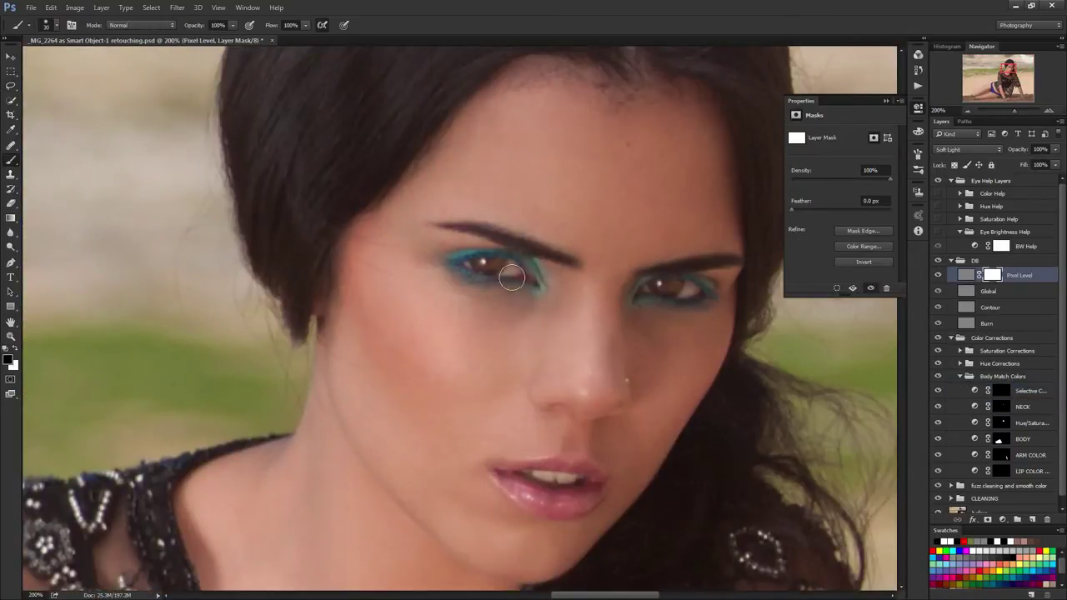
# Recentre the view on the face and make the Global layer active
pyautogui.press('h')
pyautogui.moveTo(511, 277); pyautogui.dragTo(627, 370)
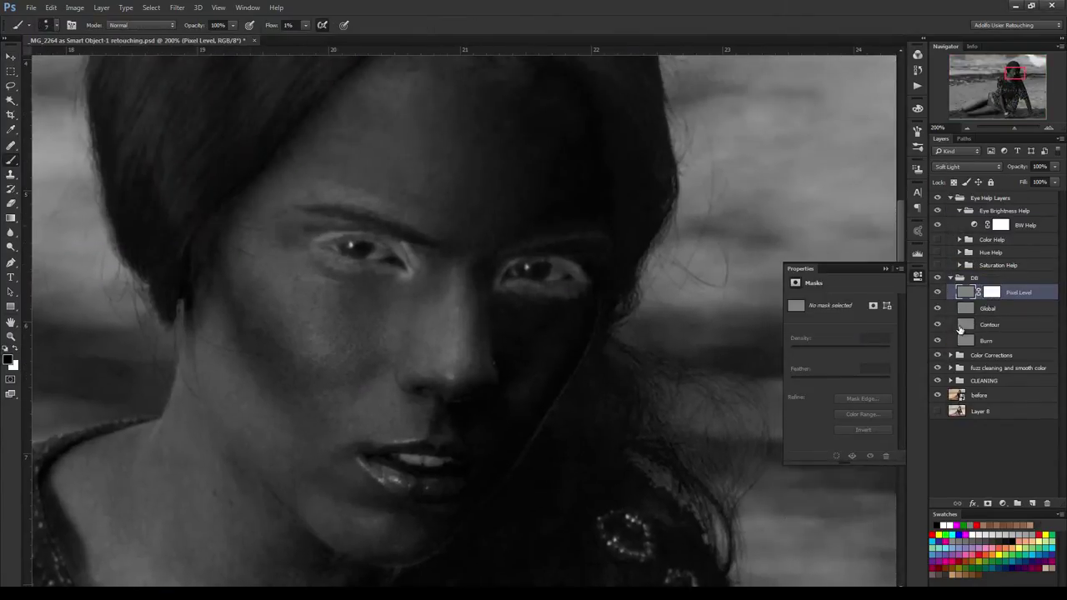
pyautogui.hotkey('alt', '[')
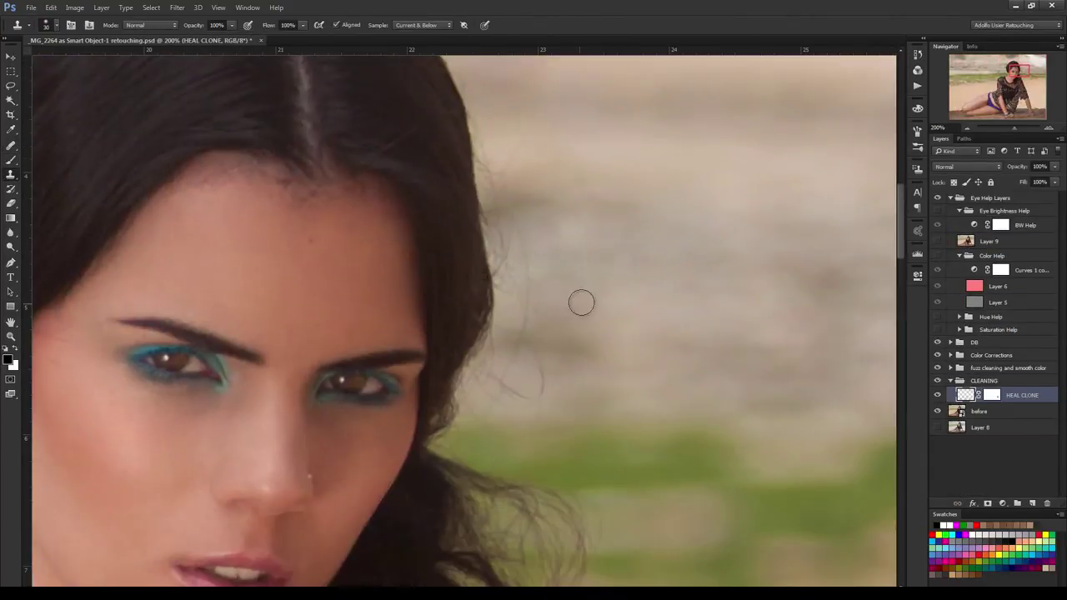
# Scroll the view up and left to the background beside the hair
pyautogui.scroll(5, 448, 266)
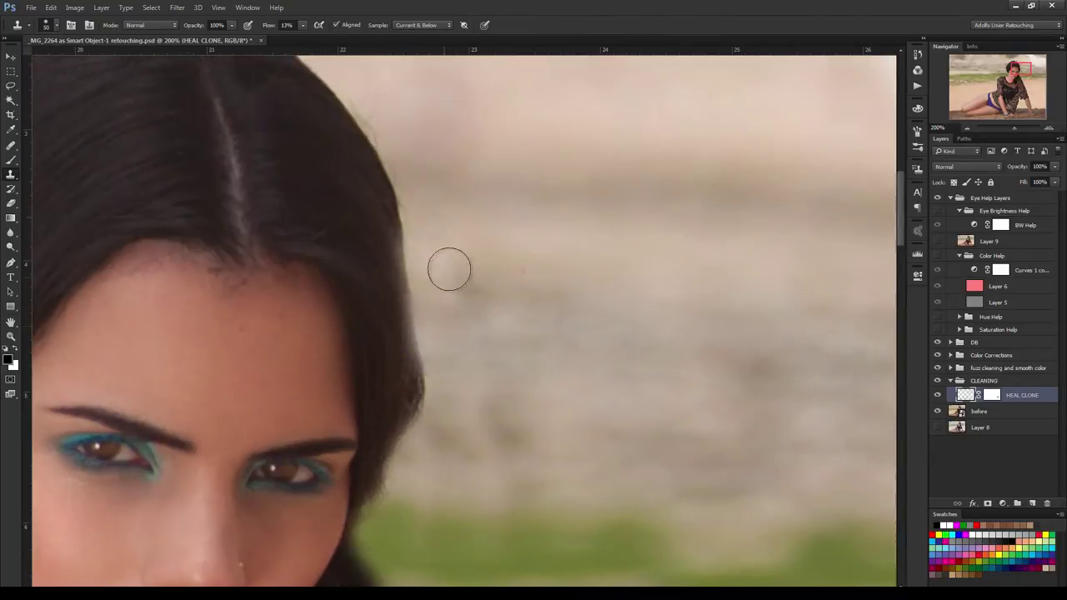
pyautogui.scroll(5, 286, 214)
pyautogui.hscroll(-5, 307, 366)
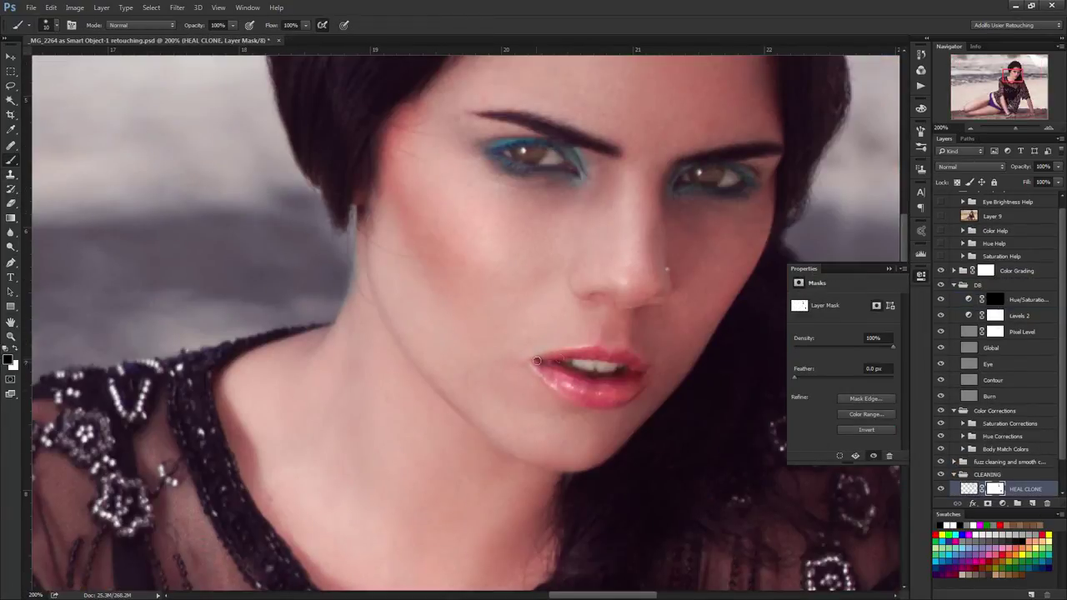
# Add empty Layer 10 in CLEANING and fit the whole photo on screen
pyautogui.press('j')
pyautogui.press('x')
pyautogui.hotkey('ctrl', 'shift', 'alt', 'n')
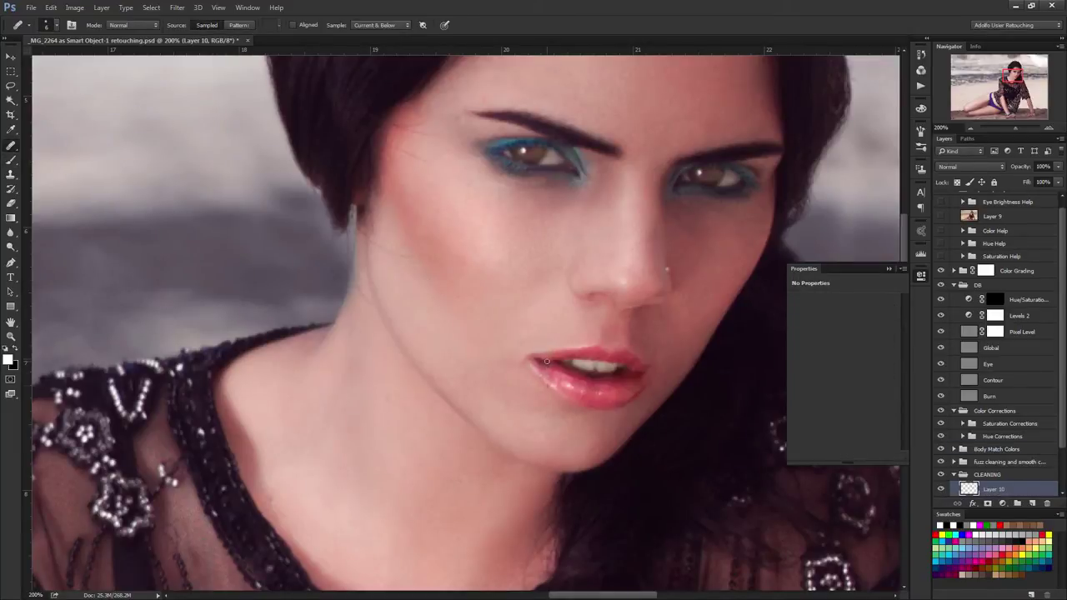
pyautogui.press('b')
pyautogui.click(996, 299)
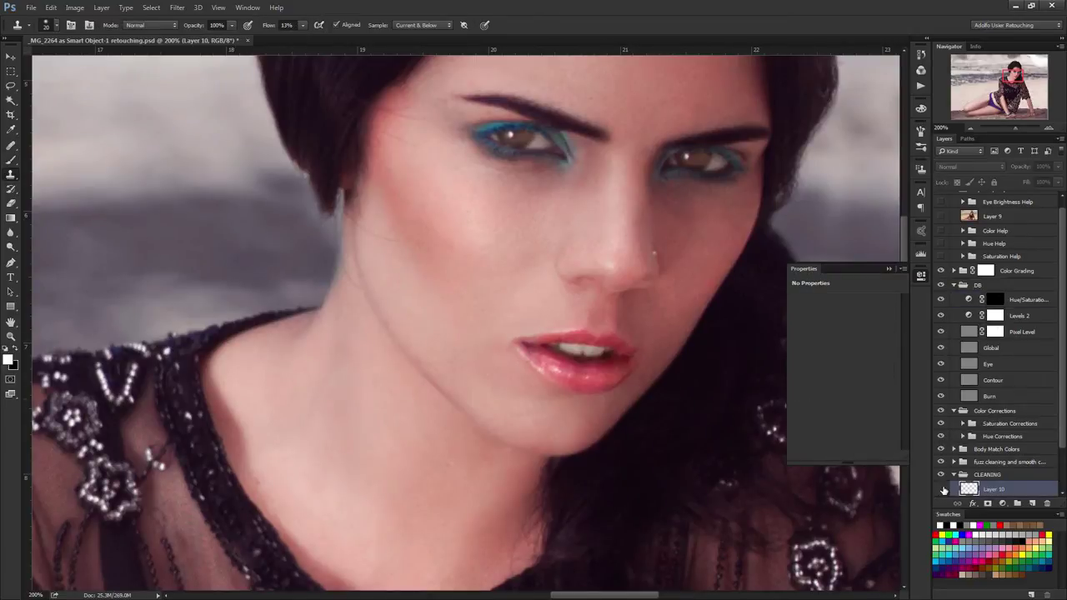
pyautogui.hotkey('ctrl', '0')
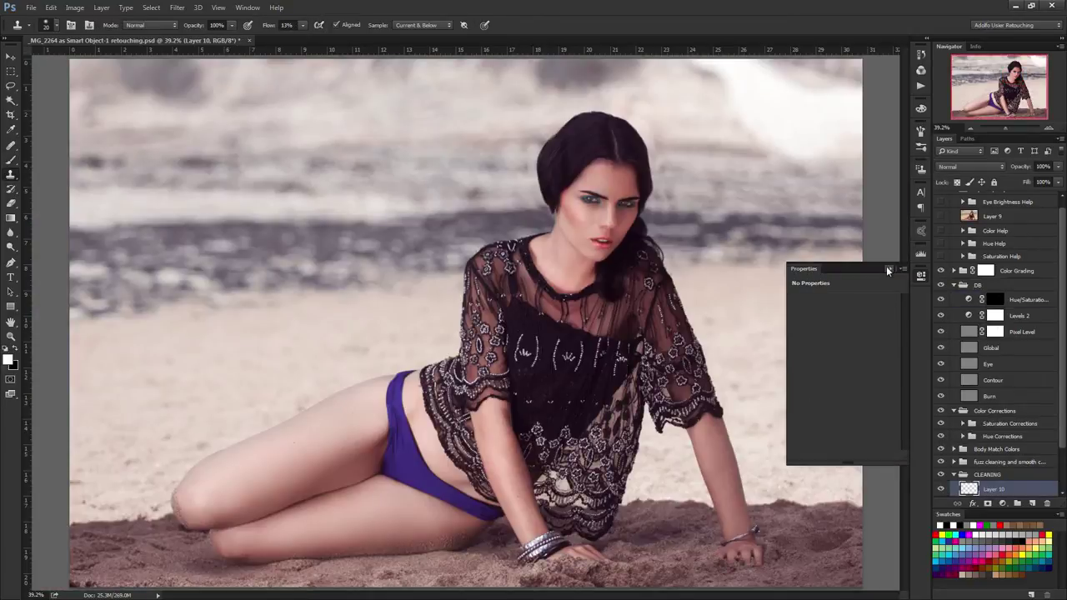
# Close the Properties panel, collapse the DB group, and preview Layer 9 for comparison
pyautogui.click(888, 267)
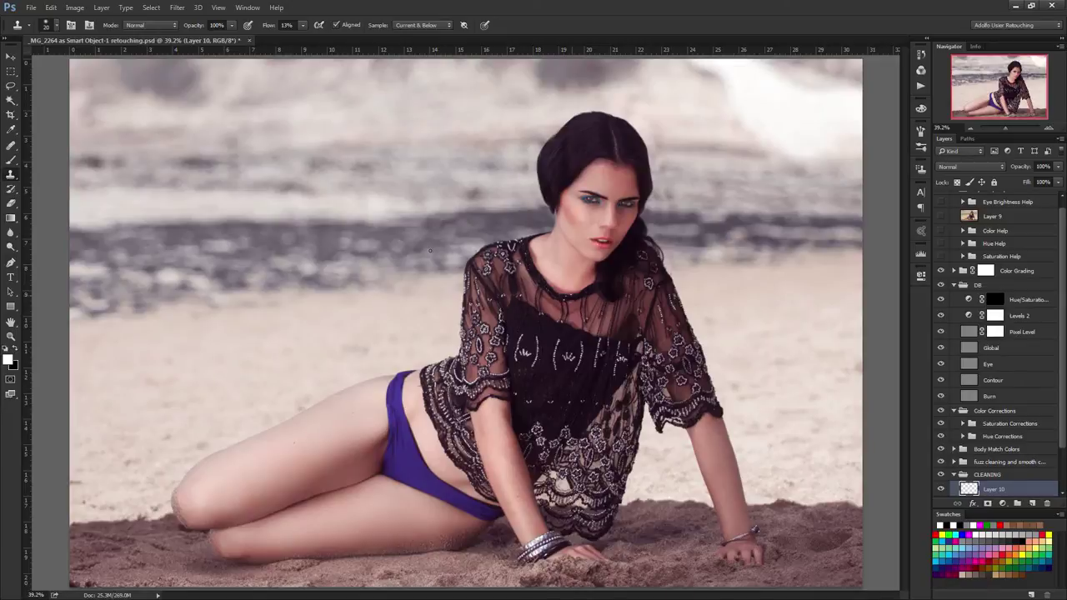
pyautogui.click(957, 282)
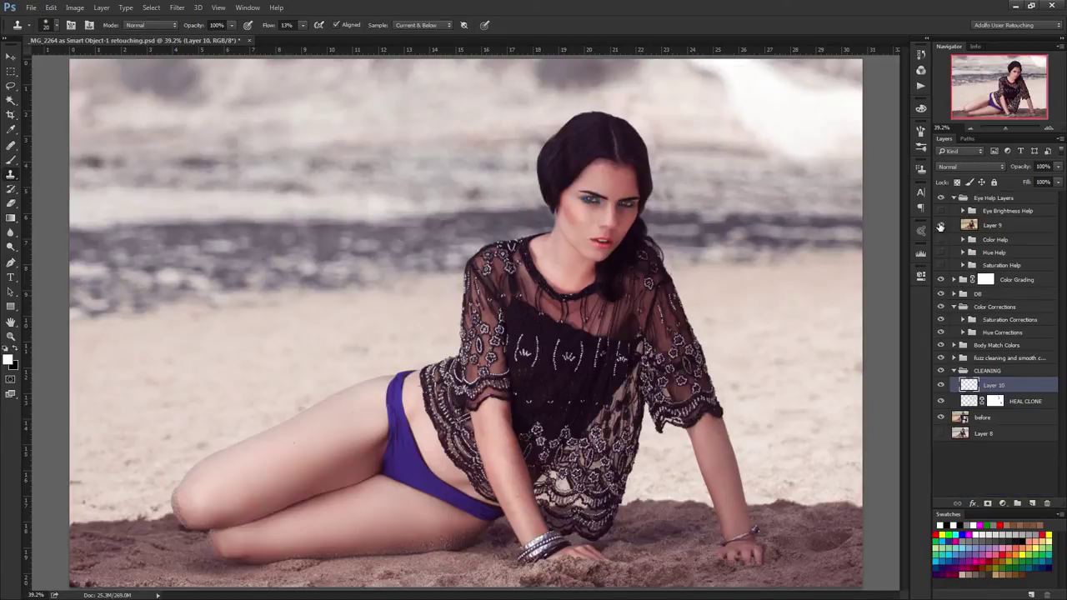
pyautogui.click(943, 225)
pyautogui.click(943, 225)
# Compare Layer 9 once more, hide it again, and bring up Notepad
pyautogui.click(943, 225)
pyautogui.click(943, 225)
pyautogui.click(80, 74)
# Set the Notepad font size and type the sign-off 'see you next time,thanks for watching'
pyautogui.click(89, 97)
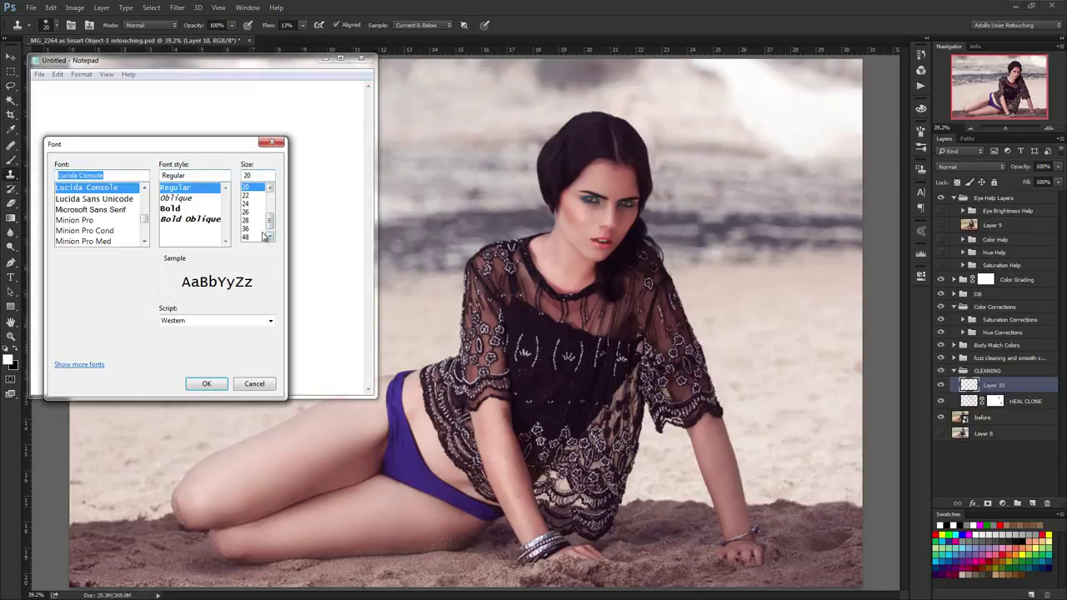
pyautogui.click(247, 236)
pyautogui.click(246, 228)
pyautogui.press('Return')
pyautogui.write('that is all folks,')
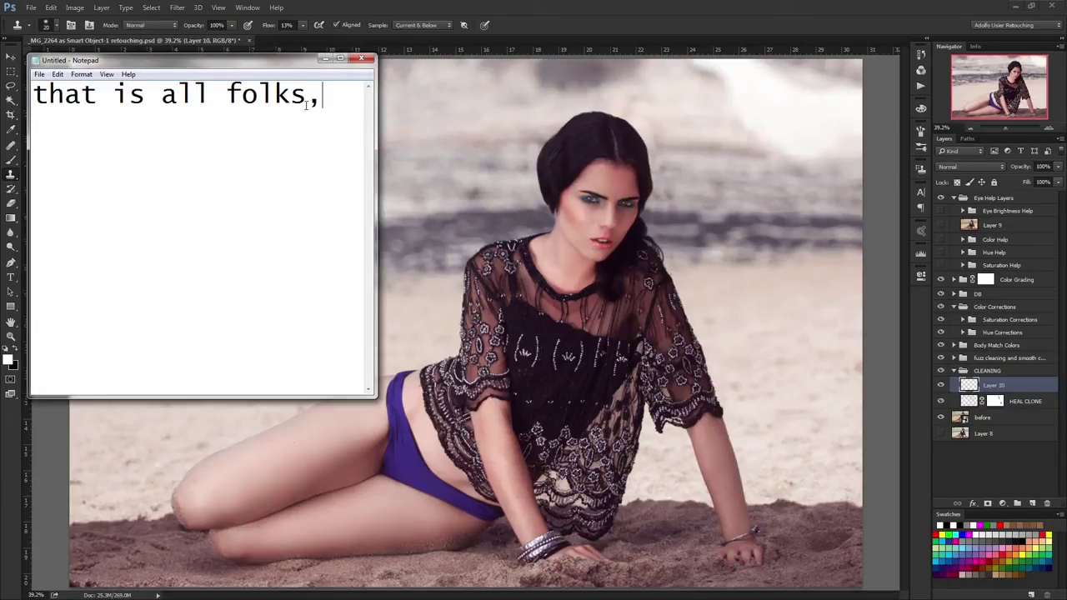
pyautogui.write('see you next time')
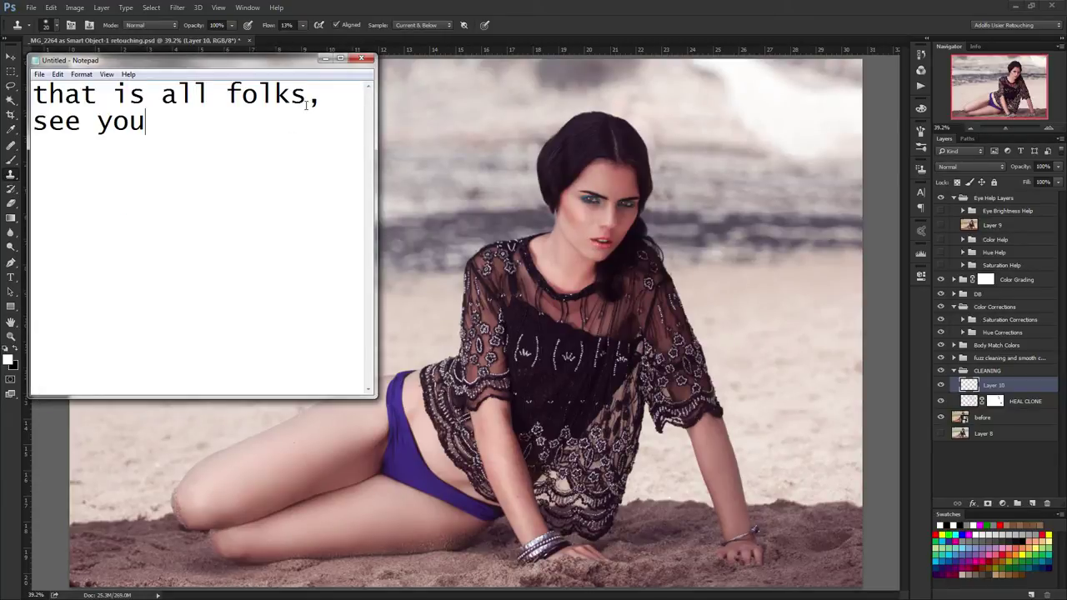
pyautogui.write(',thanks ')
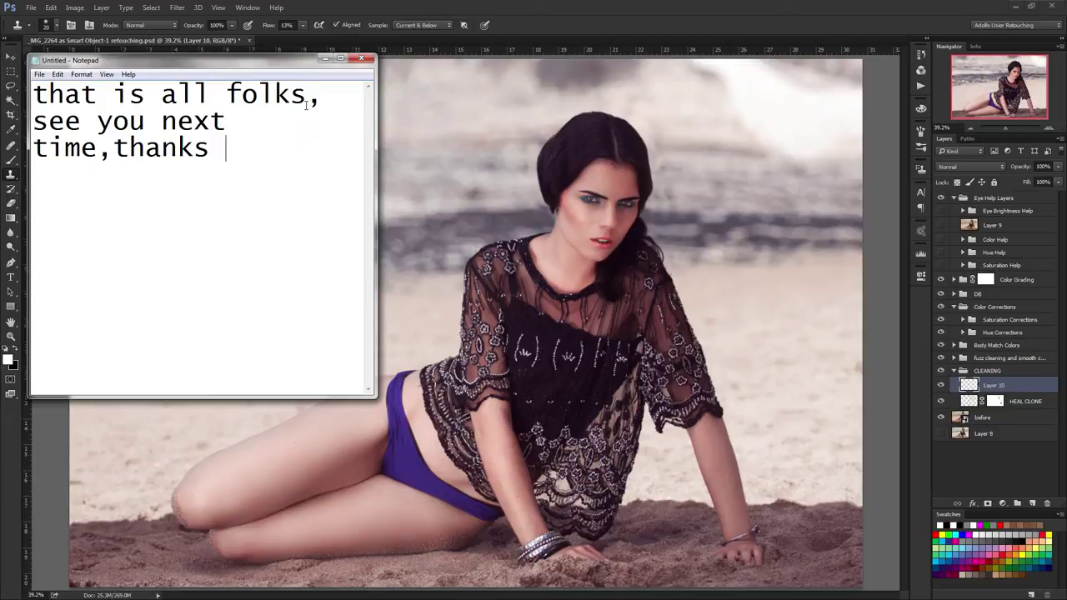
pyautogui.write('for watching')
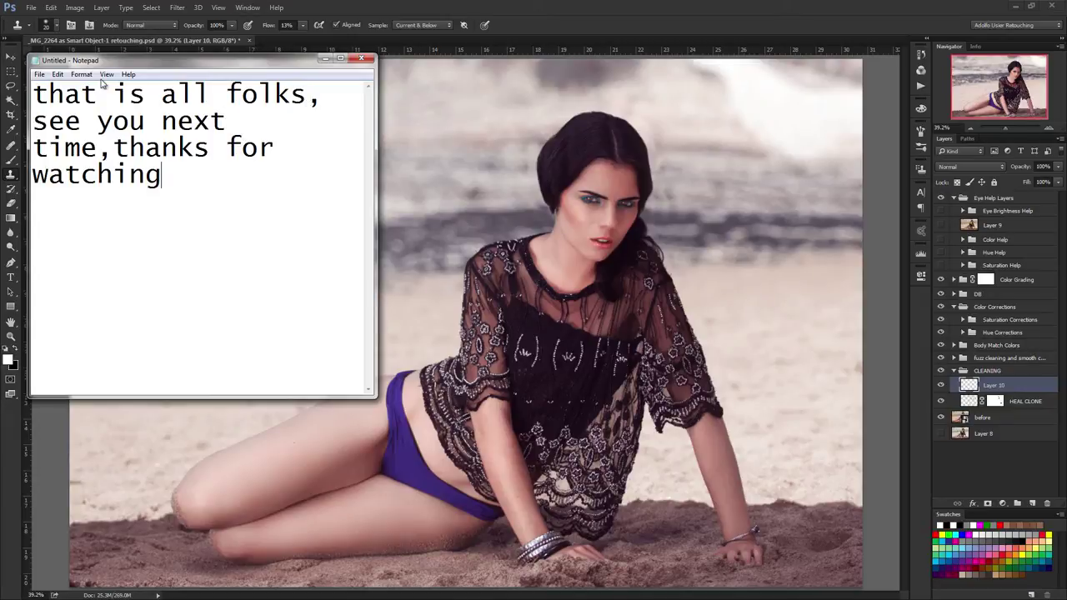
# Switch to a smaller font and resize Notepad into a short, wide strip above the photo
pyautogui.hotkey('alt', 'o')
pyautogui.press('f')
pyautogui.click(211, 383)
pyautogui.moveTo(377, 393); pyautogui.dragTo(454, 397)
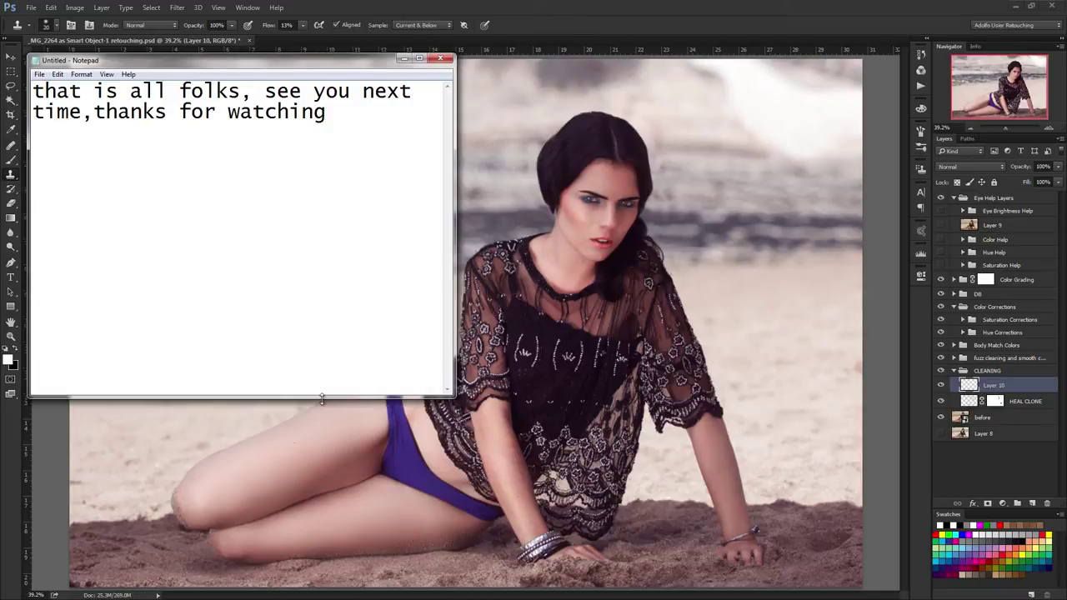
pyautogui.moveTo(322, 398); pyautogui.dragTo(392, 163)
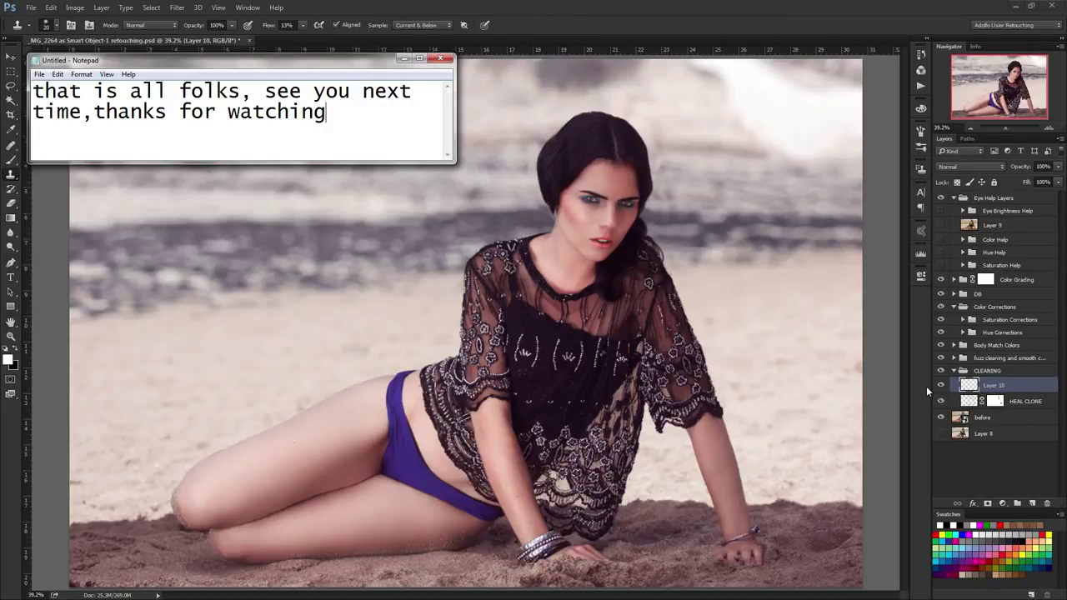